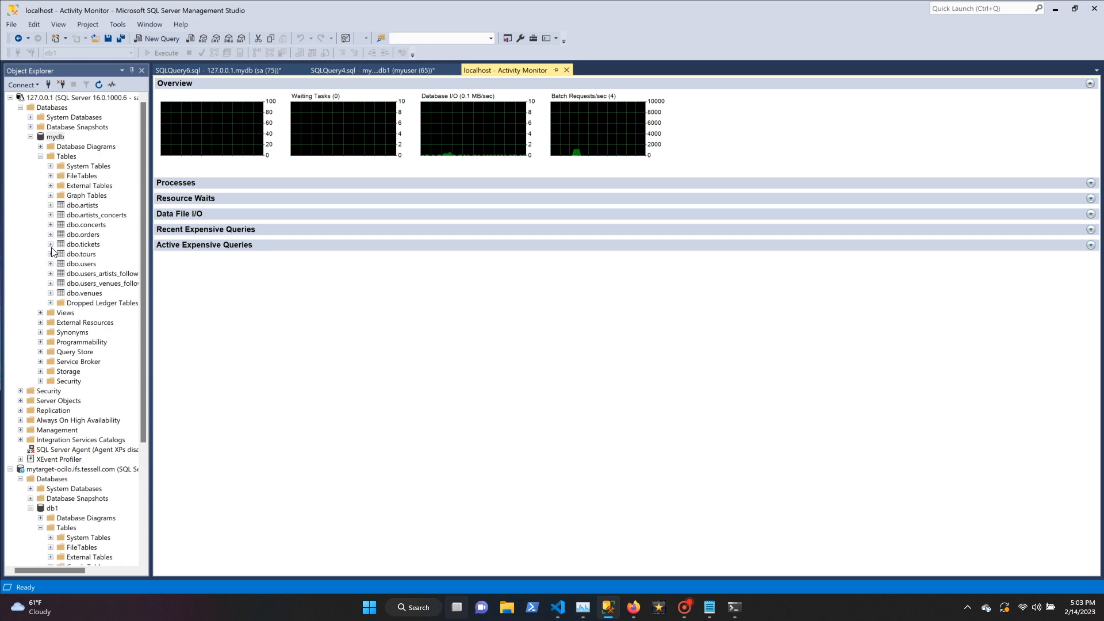
# Step: Switch to Visual Studio Code and run the prepared load test against localhost port 1433, database mydb, in the first terminal
pyautogui.scroll(-1, 92, 294)
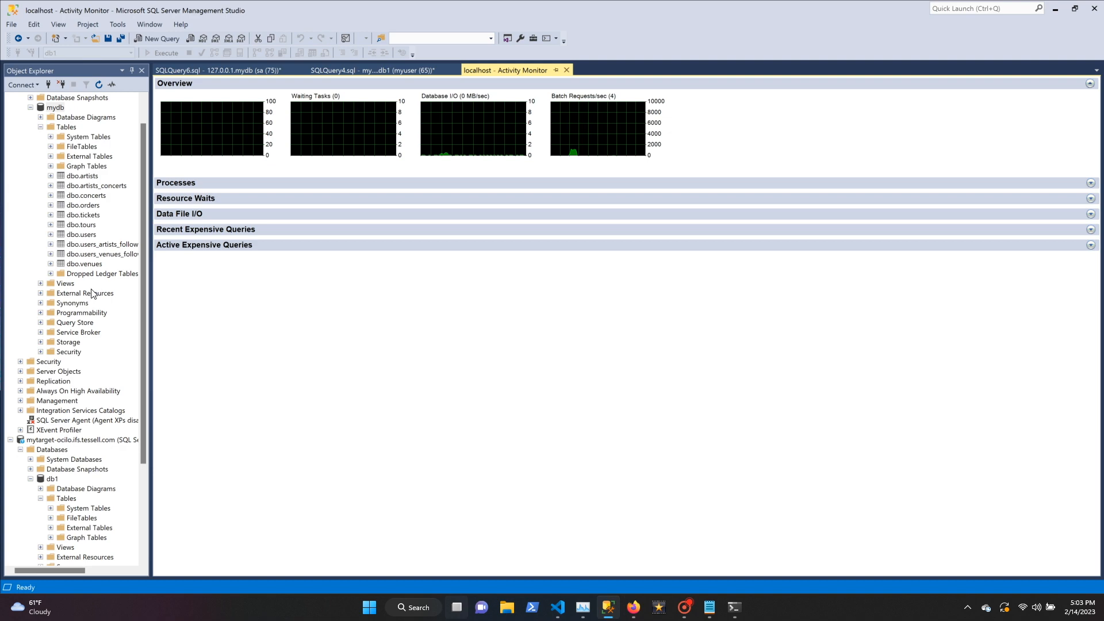
pyautogui.hotkey('alt', 'Tab')
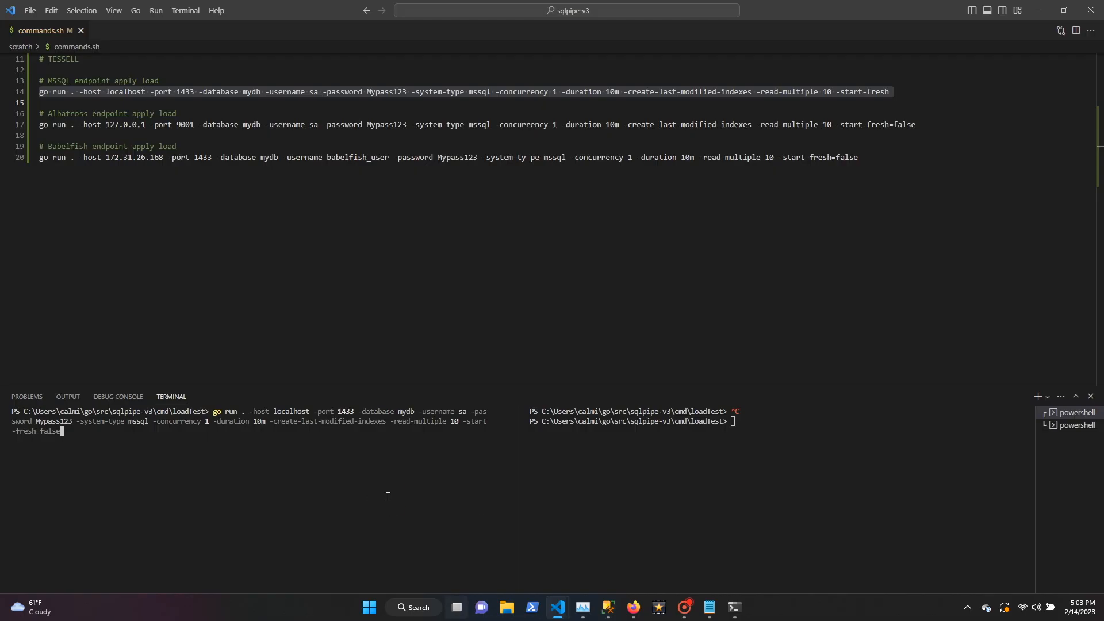
pyautogui.press('Return')
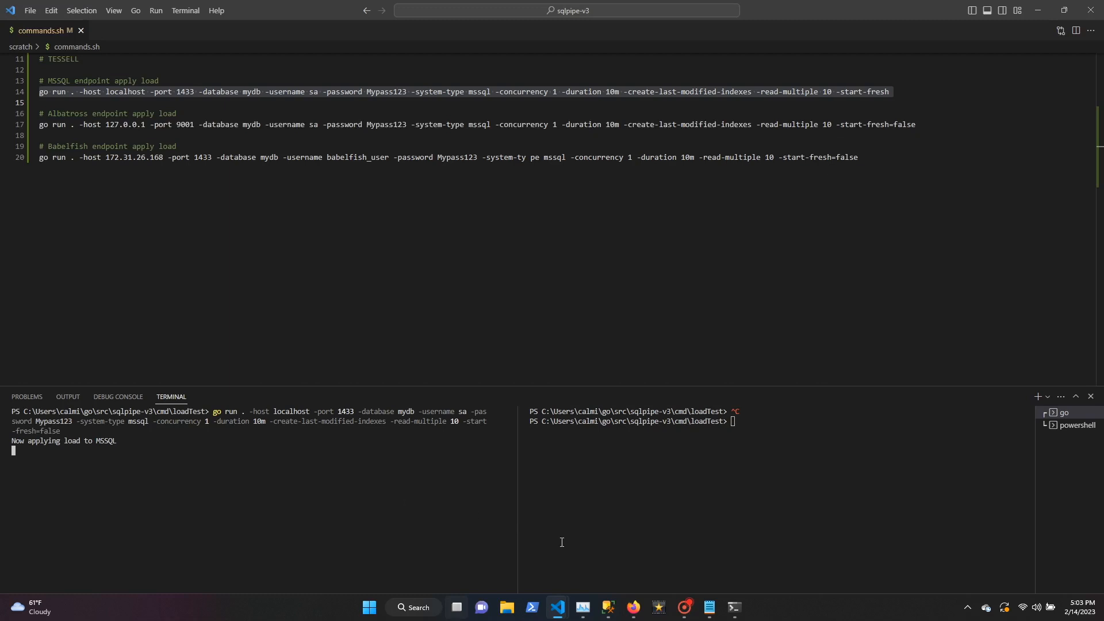
# Step: Switch to SQL Server Management Studio and examine the batch requests graph for the localhost server's activity
pyautogui.click(608, 607)
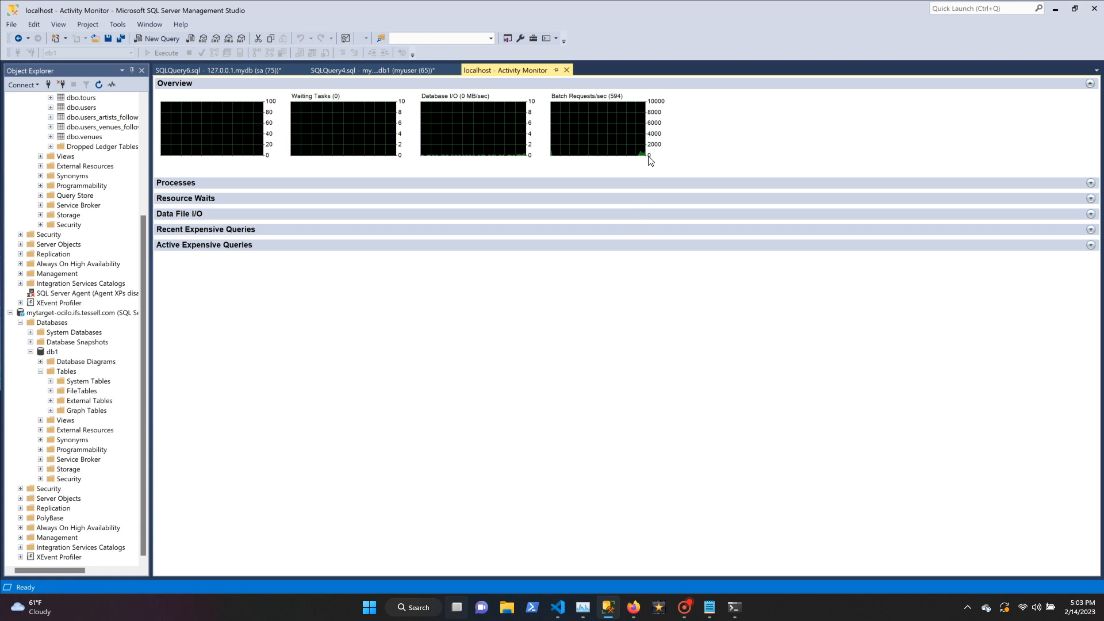
pyautogui.rightClick(650, 160)
pyautogui.click(696, 129)
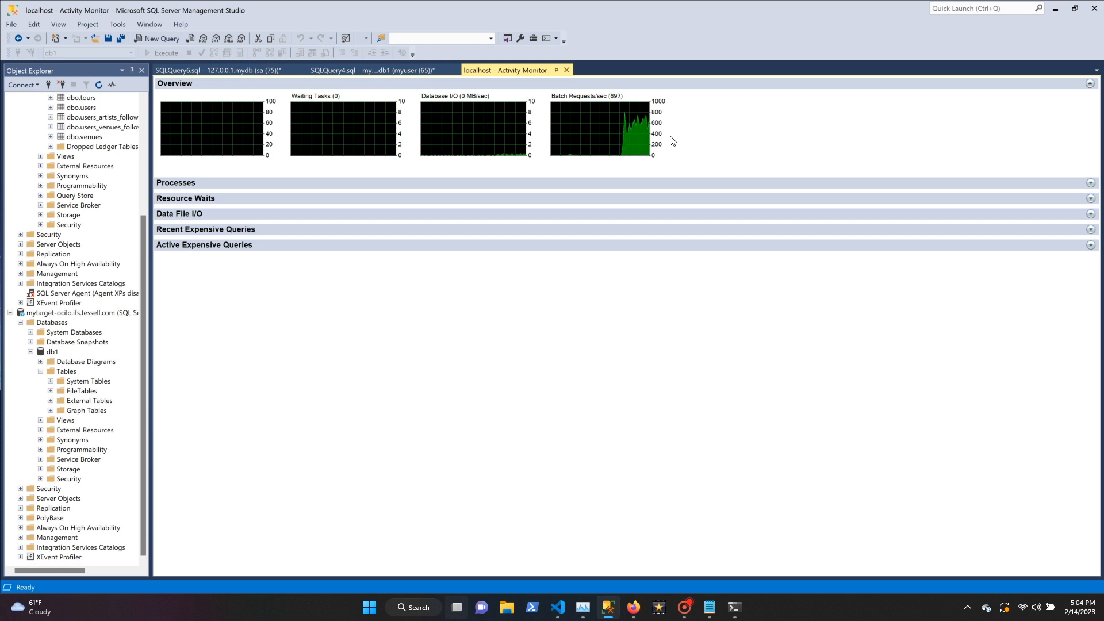
# Step: In Albatross in Firefox, proceed past the DDL instructions and transfer the schema from source mydb to target db1
pyautogui.click(629, 605)
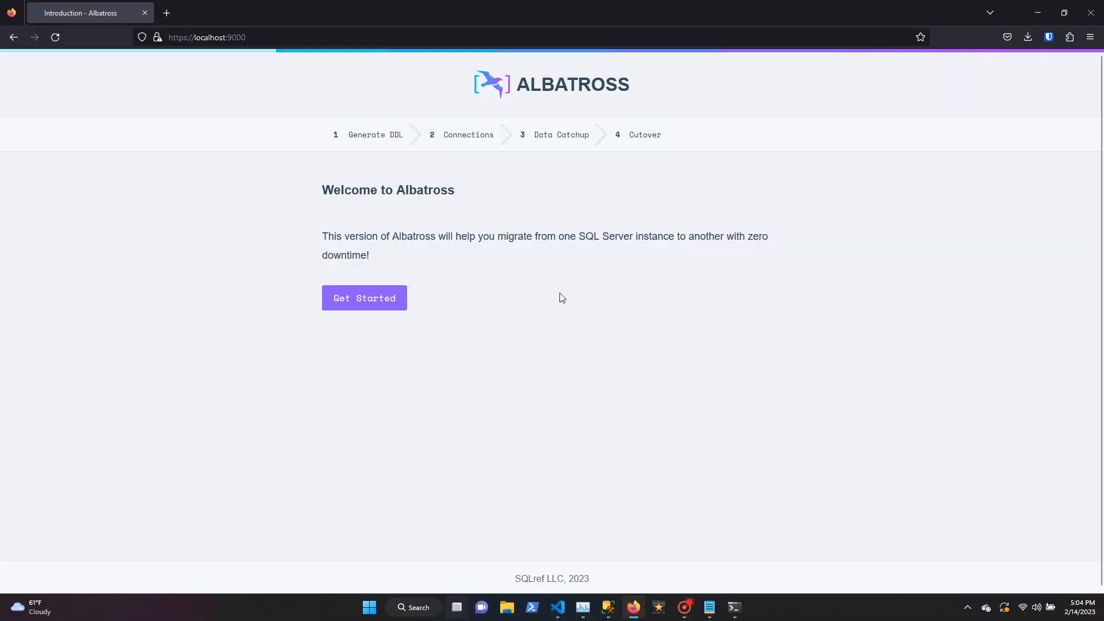
pyautogui.click(387, 297)
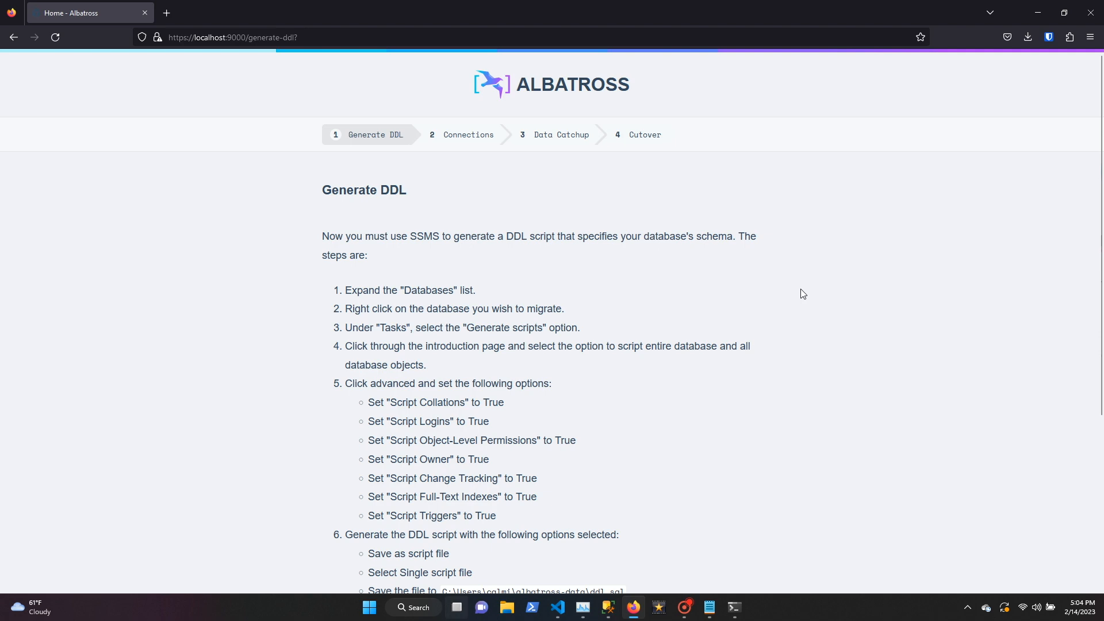
pyautogui.scroll(-4, 804, 294)
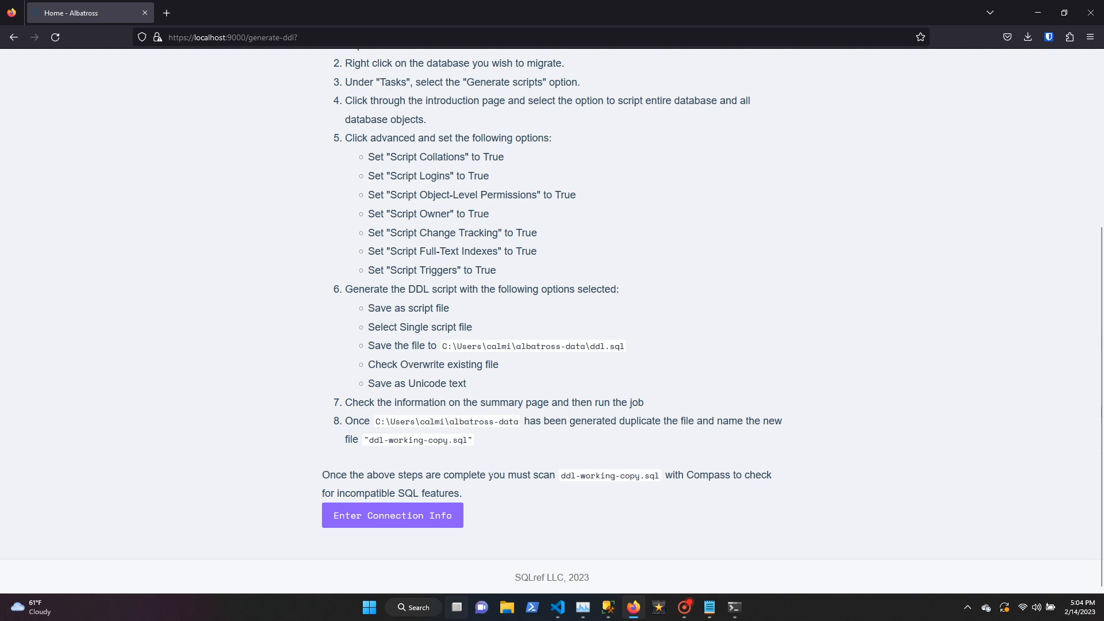
pyautogui.click(421, 520)
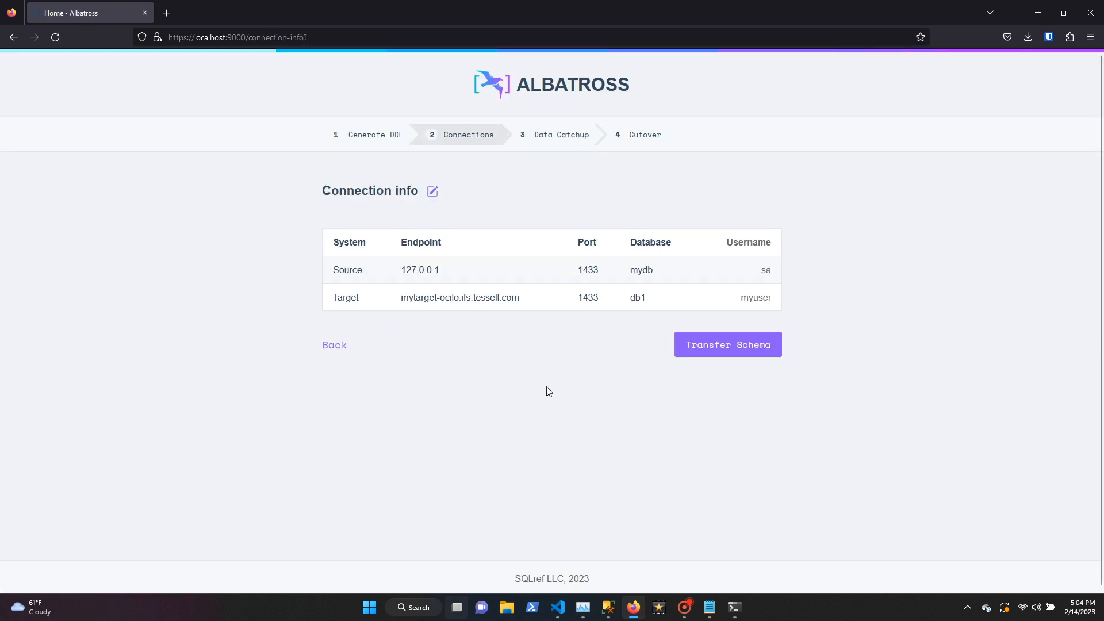
pyautogui.click(698, 352)
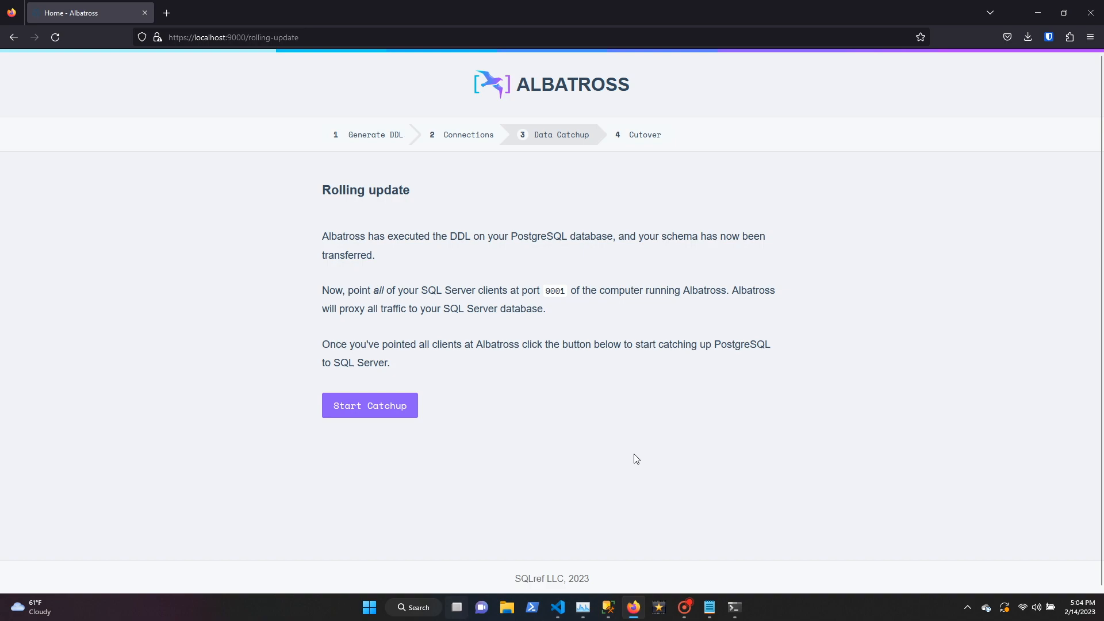
# Step: In SQL Server Management Studio, refresh the Tables folder of the target database db1 and look over its tables
pyautogui.click(608, 607)
pyautogui.rightClick(64, 371)
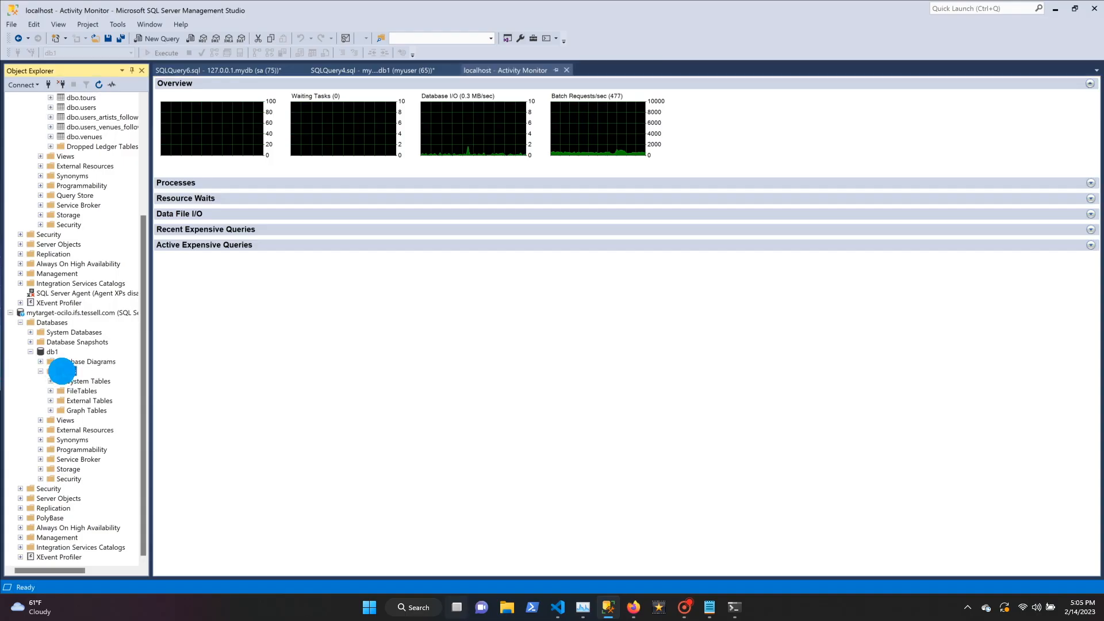
pyautogui.click(86, 425)
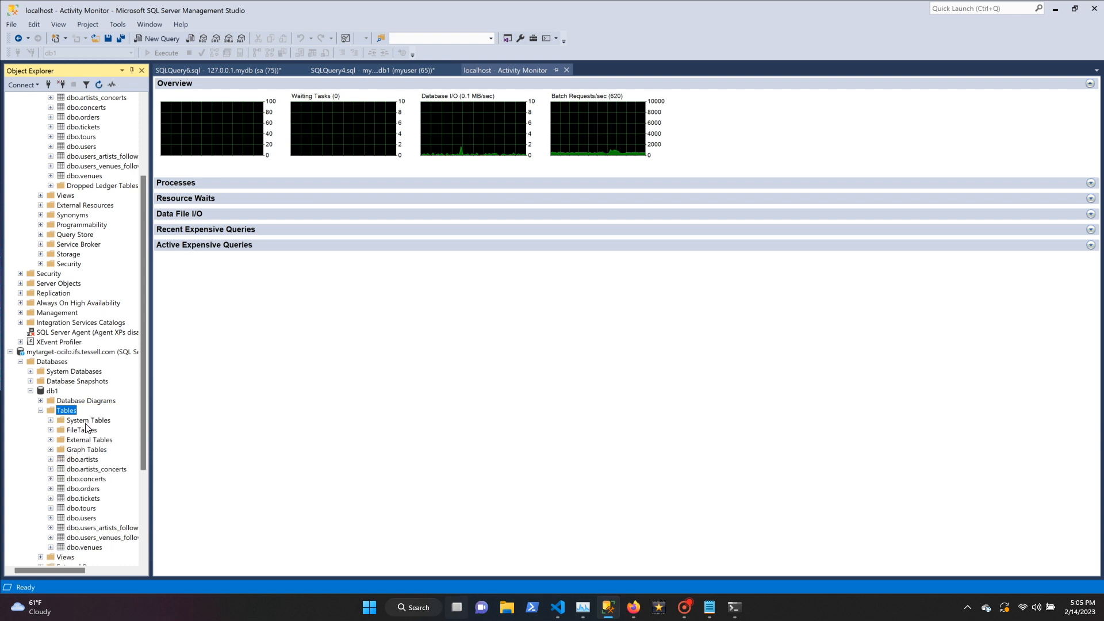
pyautogui.scroll(-1, 87, 429)
pyautogui.scroll(-2, 86, 429)
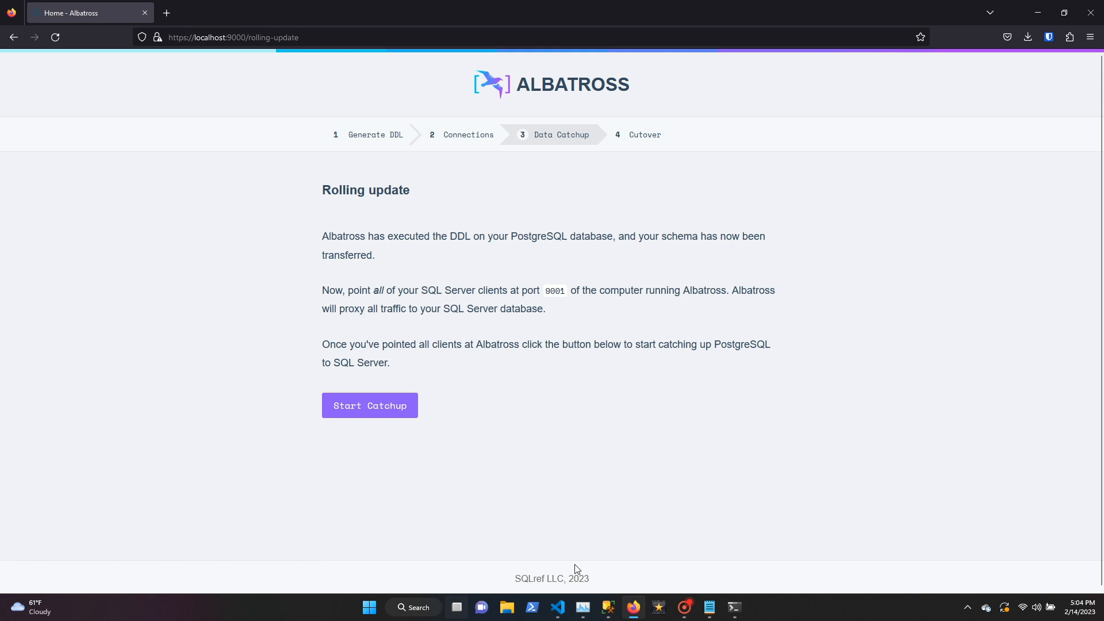
# Step: In Visual Studio Code's second terminal, run the load test on 127.0.0.1 port 9001 against mydb with the account password, concurrency 1, duration 10m and start-fresh=false
pyautogui.click(565, 616)
pyautogui.rightClick(565, 615)
pyautogui.click(563, 615)
pyautogui.moveTo(570, 608)
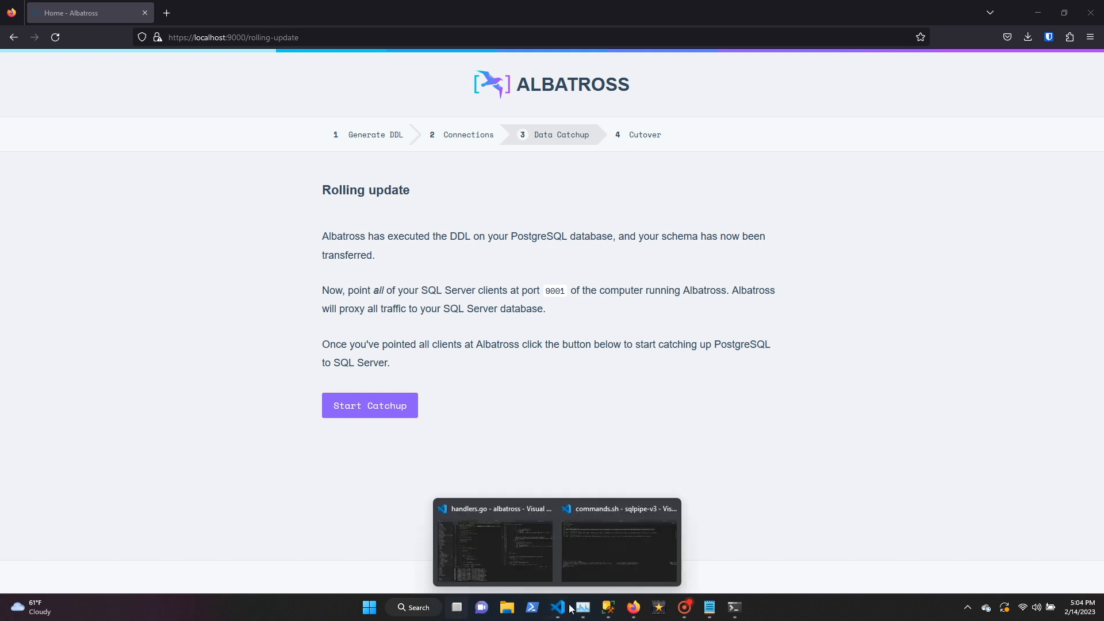
pyautogui.click(597, 557)
pyautogui.click(630, 509)
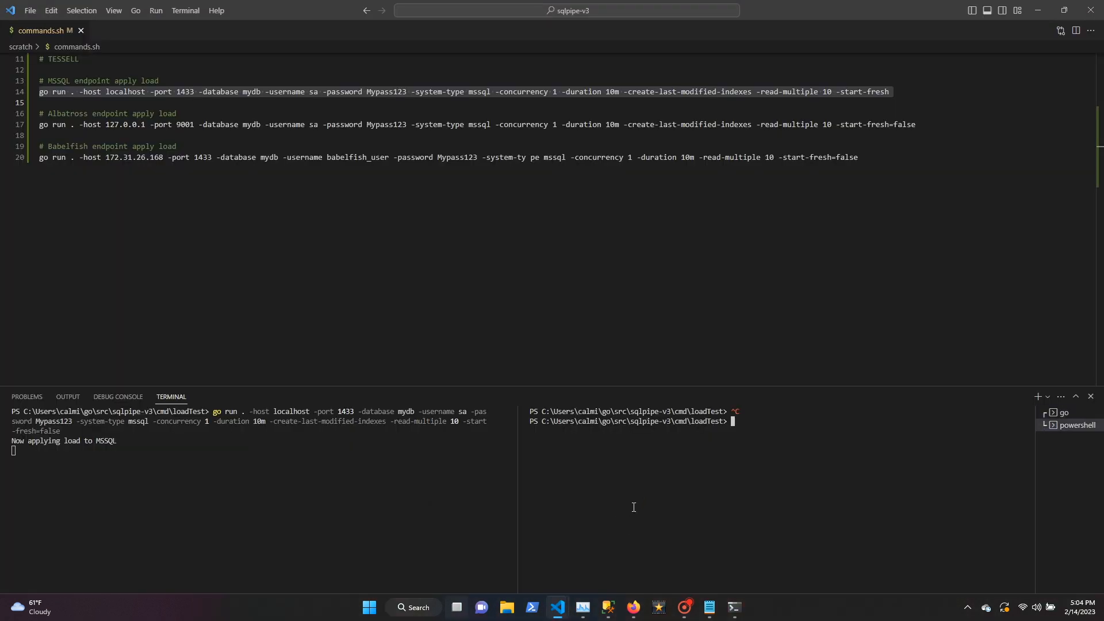
pyautogui.hotkey('ctrl', 'v')
pyautogui.press('Return')
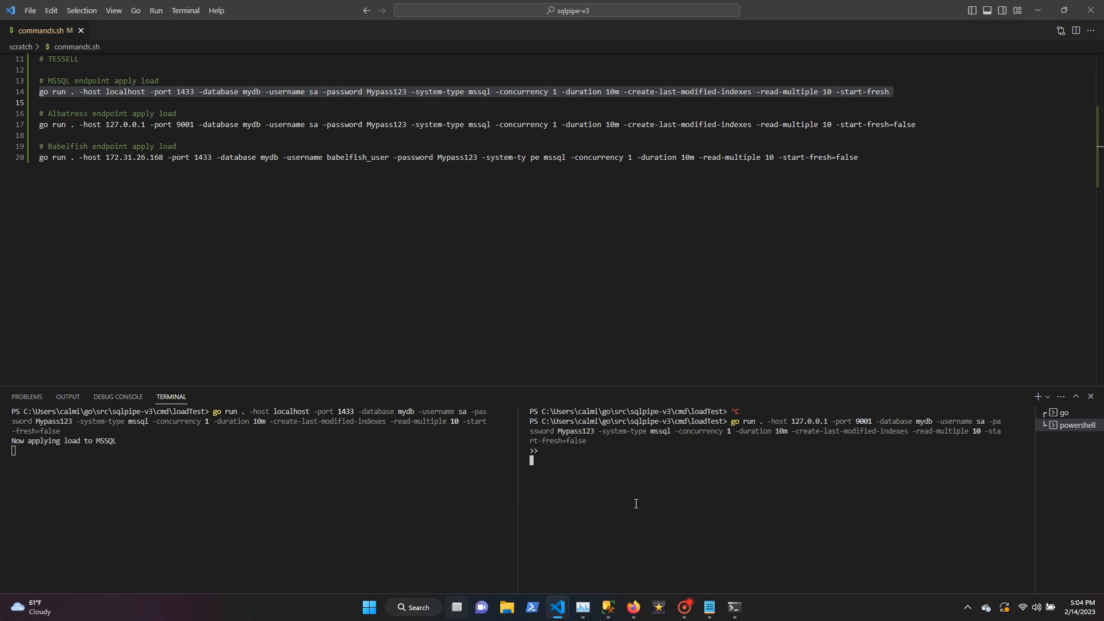
# Step: Stop the load test running directly against port 1433, and start the data catchup in Albatross in Firefox
pyautogui.click(367, 454)
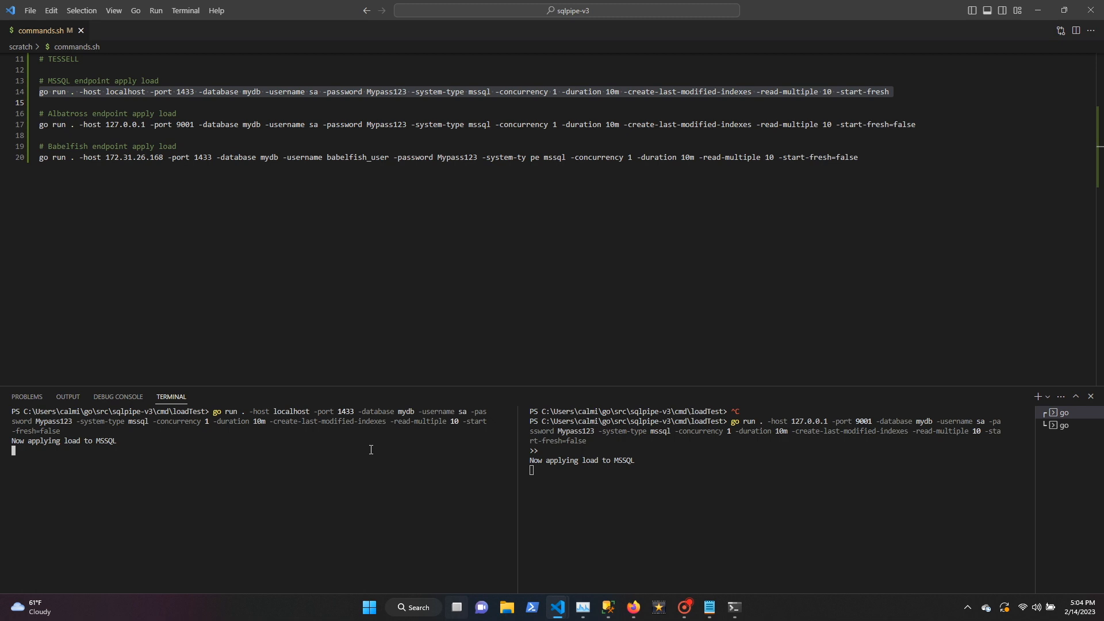
pyautogui.hotkey('ctrl', 'c')
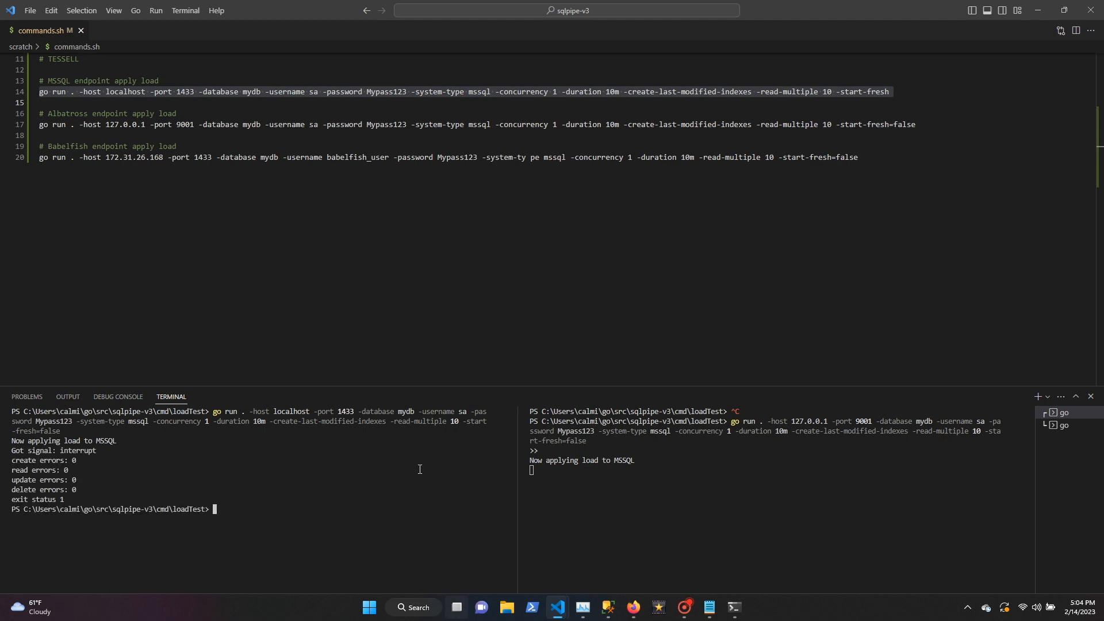
pyautogui.click(609, 610)
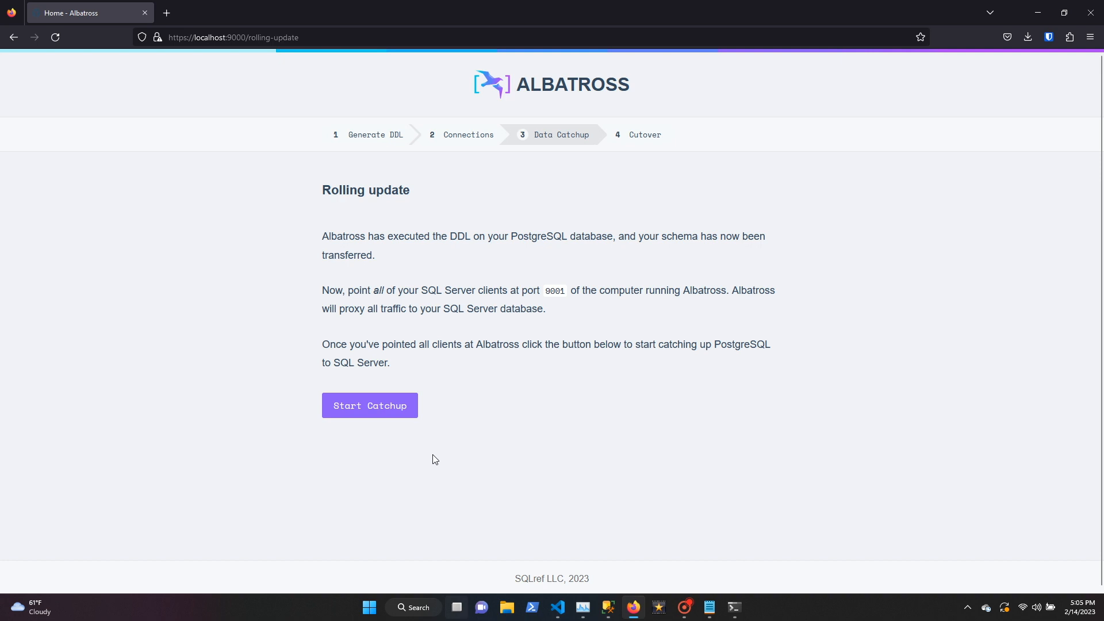
pyautogui.click(391, 412)
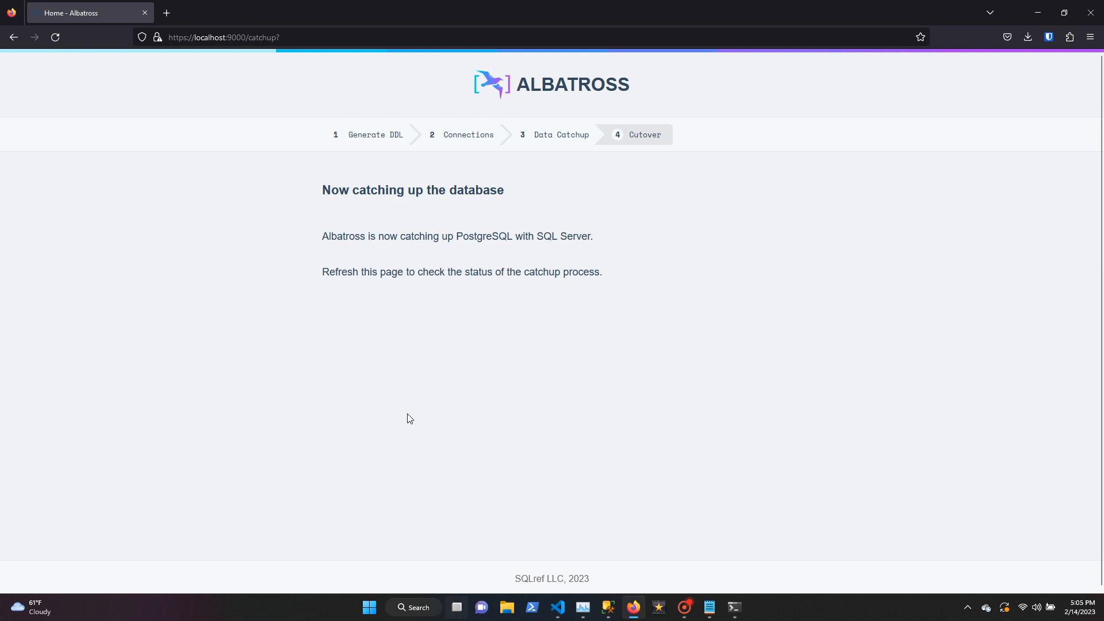
# Step: In SQL Server Management Studio, run the tickets row count query on the source mydb and the target db1
pyautogui.click(609, 607)
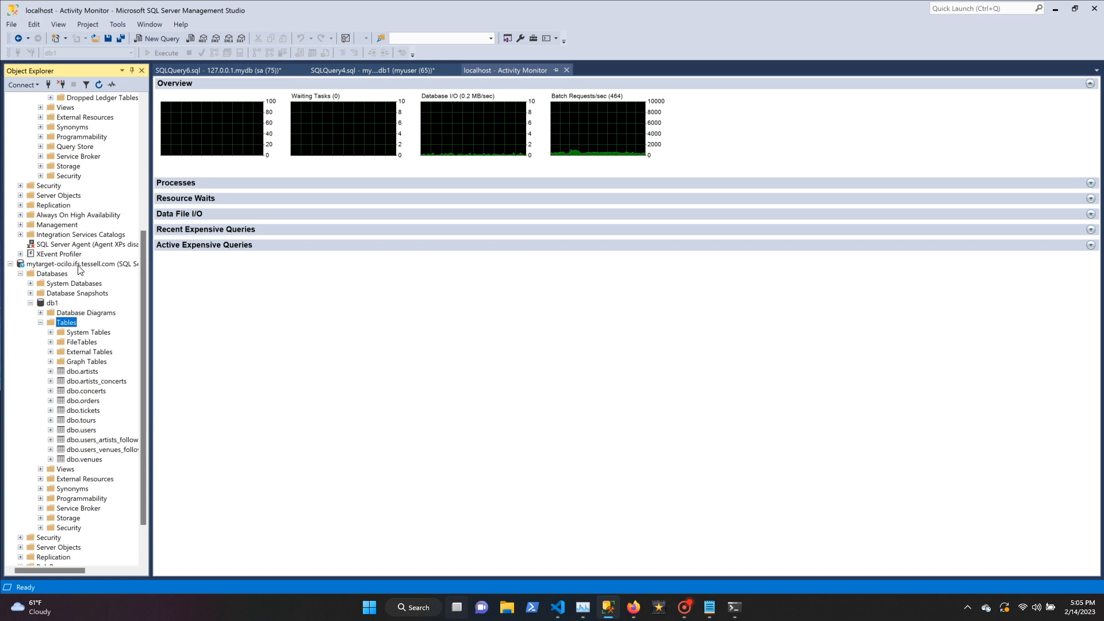
pyautogui.click(185, 70)
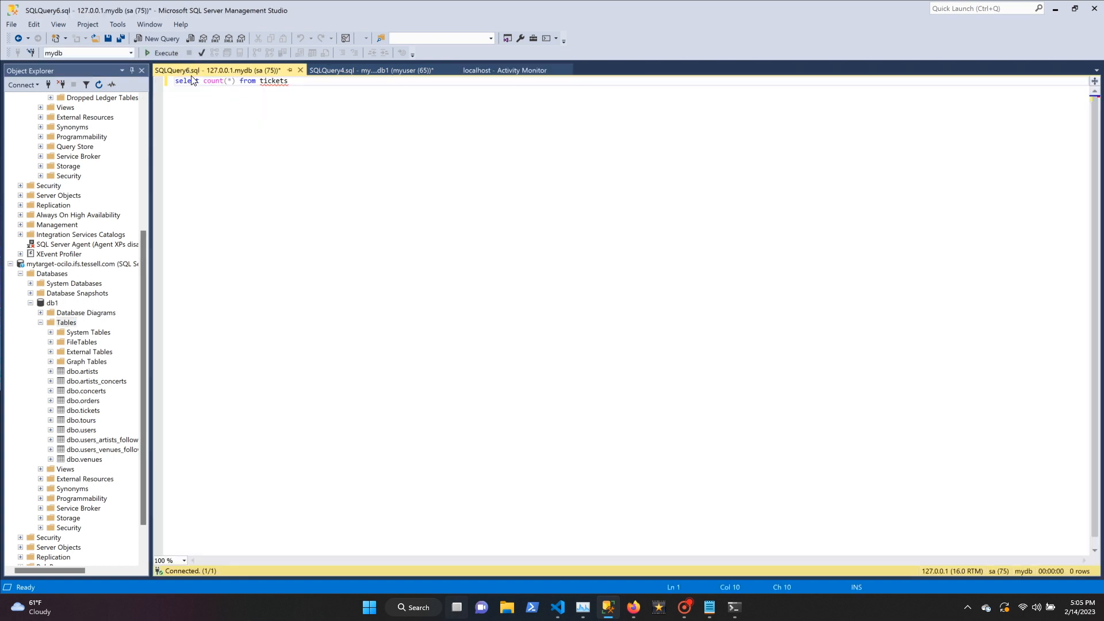
pyautogui.click(168, 53)
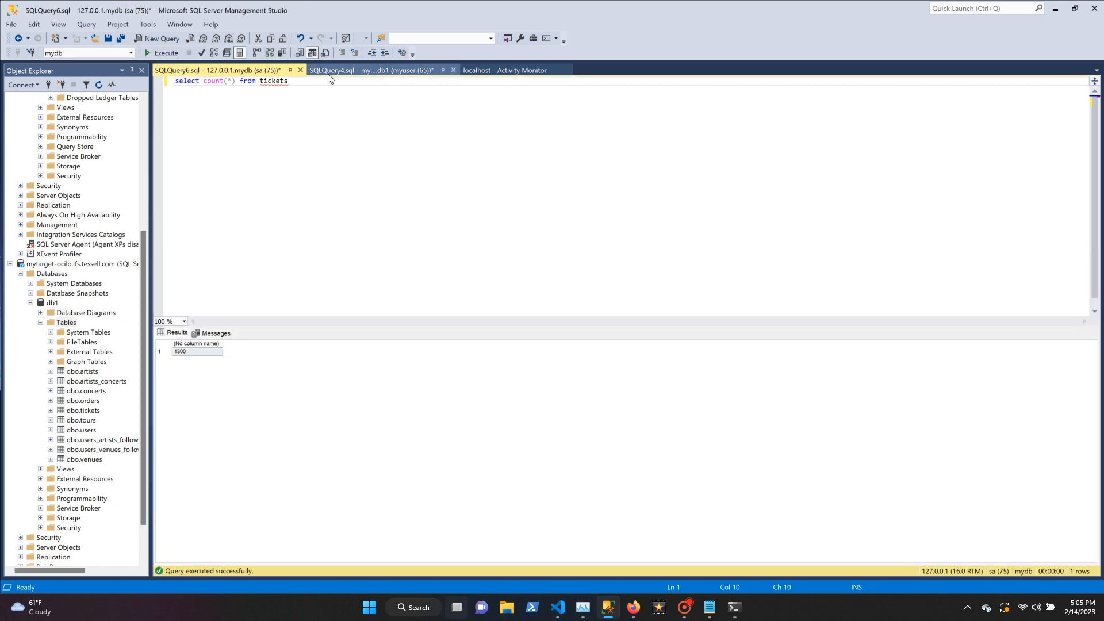
pyautogui.click(331, 70)
pyautogui.click(163, 53)
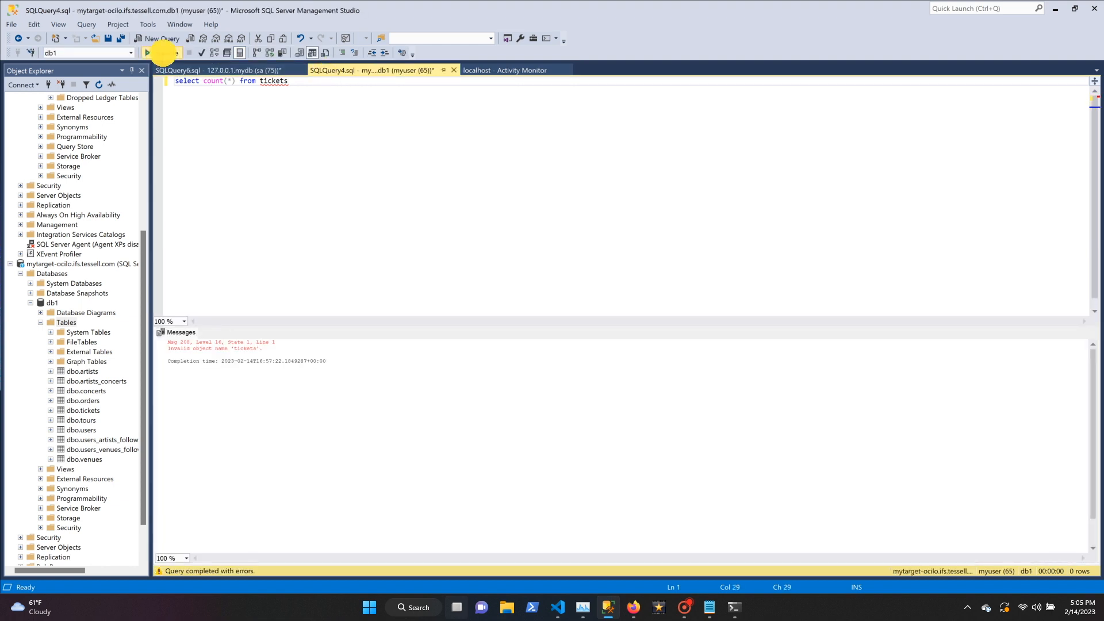
pyautogui.click(167, 55)
# Step: Rerun the tickets row count queries alternately on mydb and db1 to compare how the catchup progresses
pyautogui.click(172, 69)
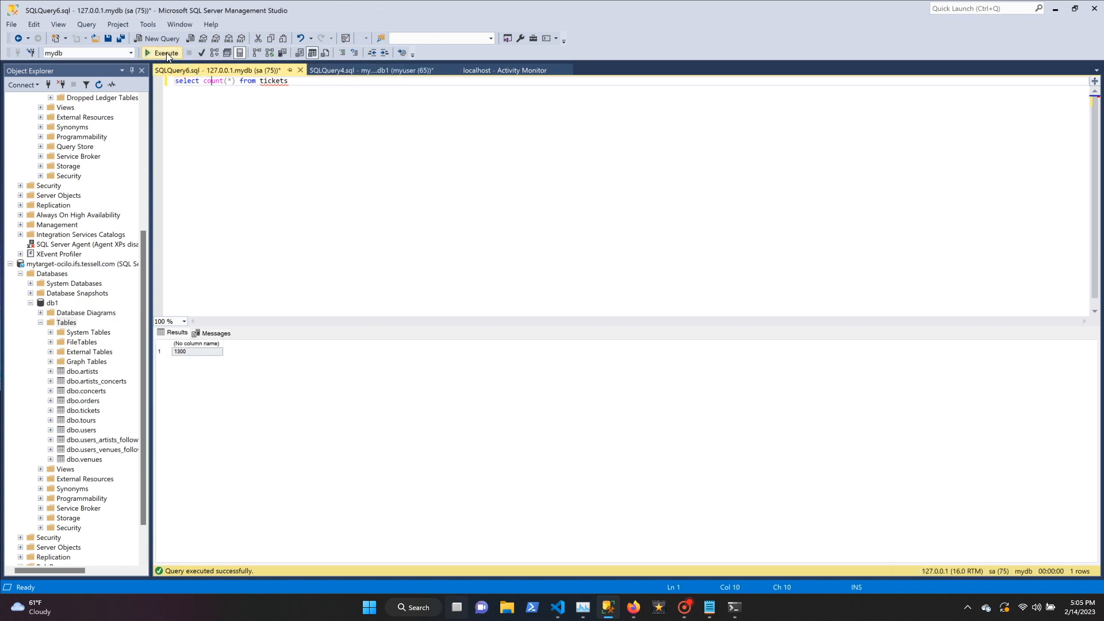
pyautogui.click(167, 53)
pyautogui.click(330, 70)
pyautogui.click(165, 53)
pyautogui.click(172, 69)
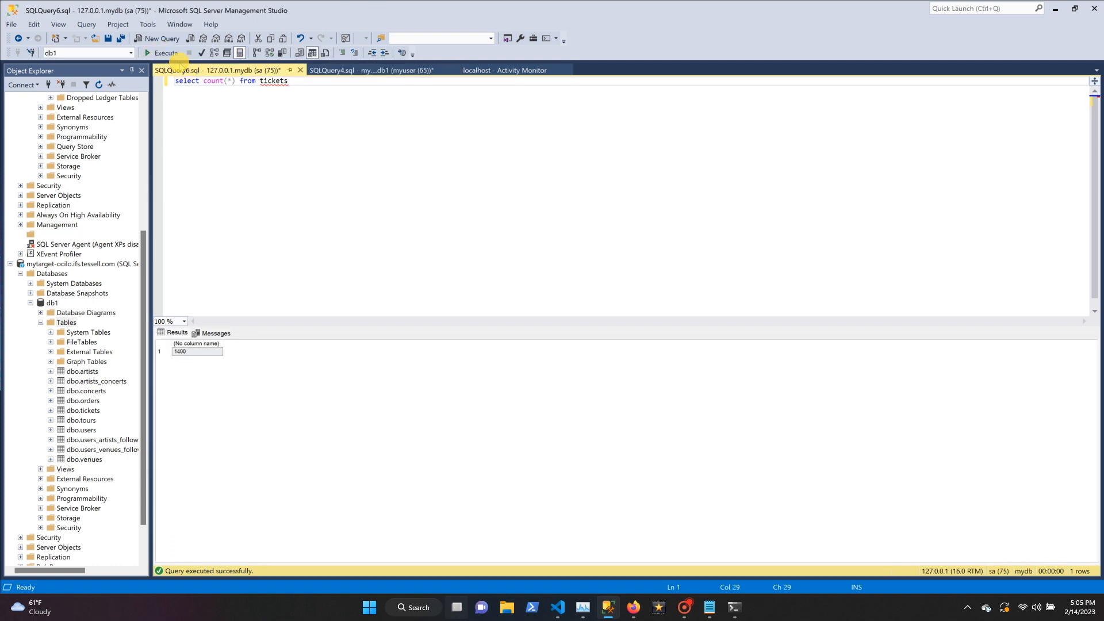
pyautogui.click(164, 53)
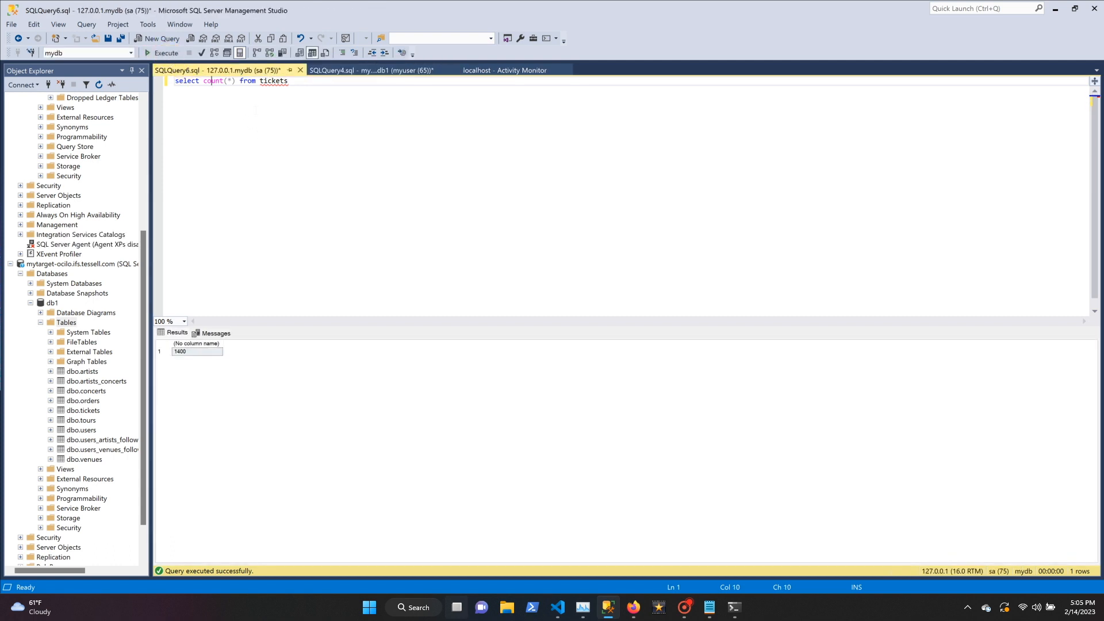